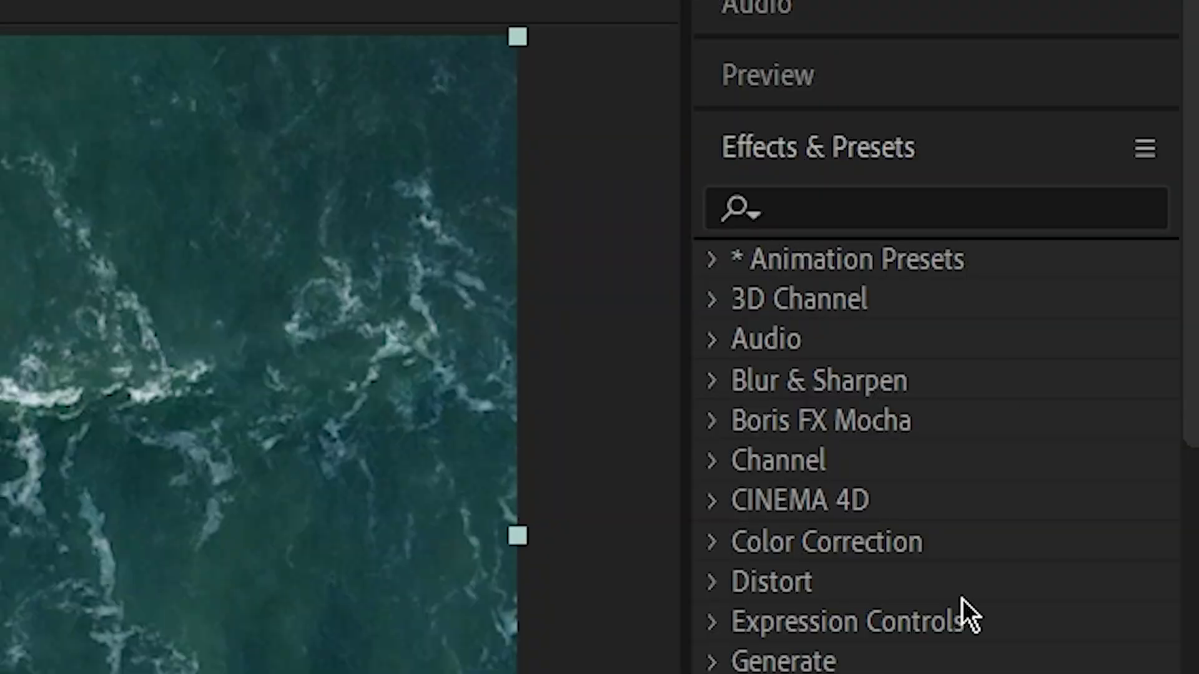
Step: Apply the Colorama effect from Effects & Presets to the Drone layer and expand Input Phase
click(918, 211)
text(col)
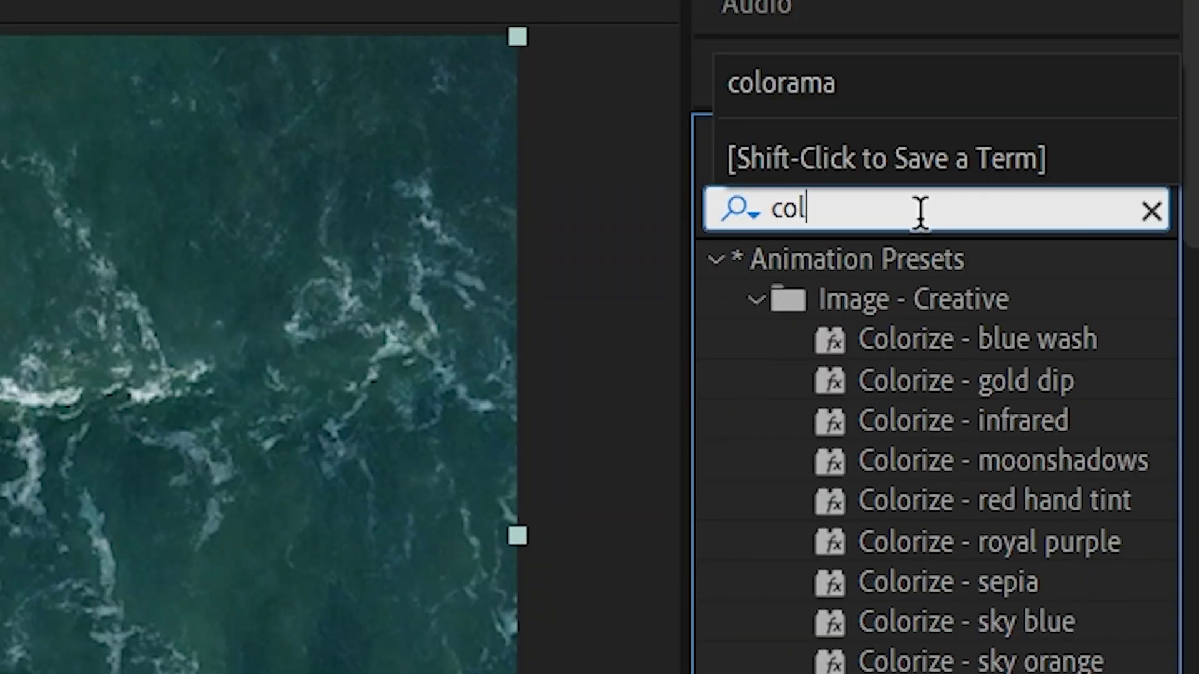
text(orama)
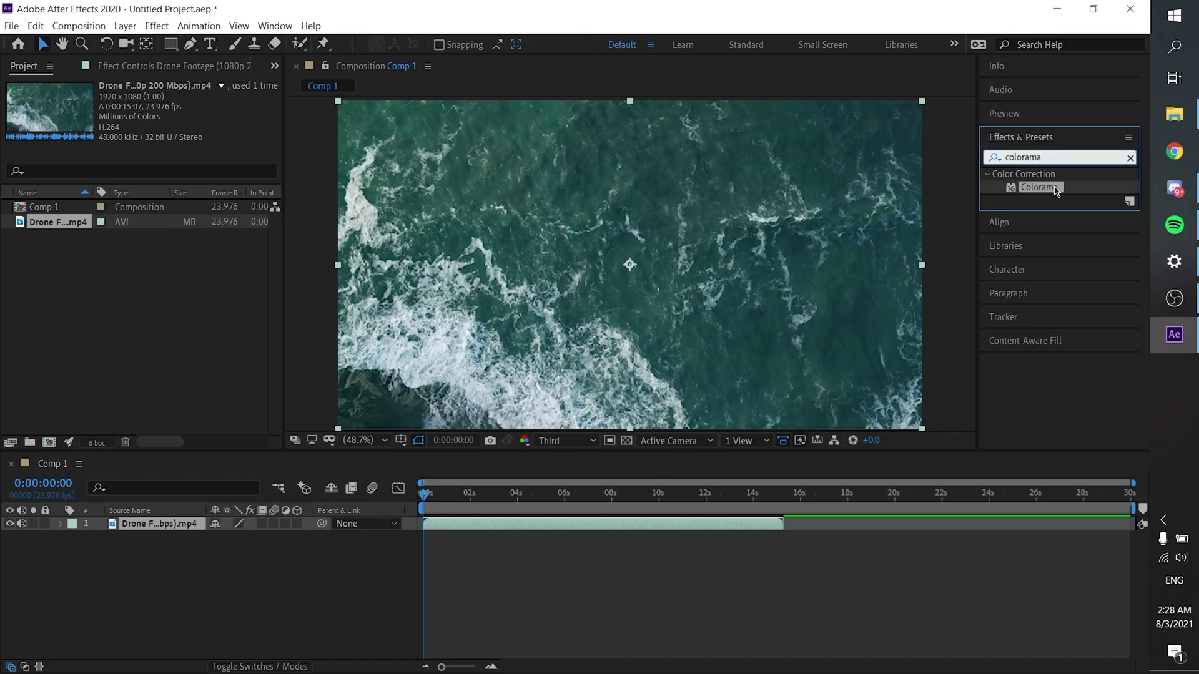
drag(1056, 191, 497, 528)
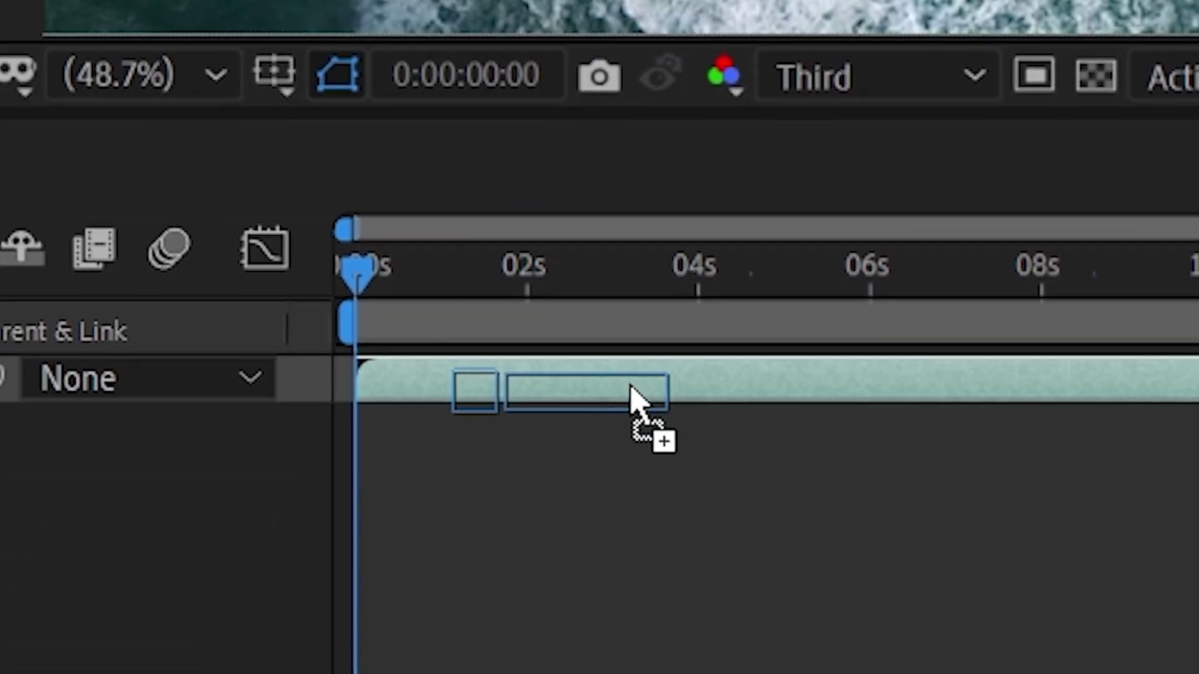
drag(630, 399, 630, 399)
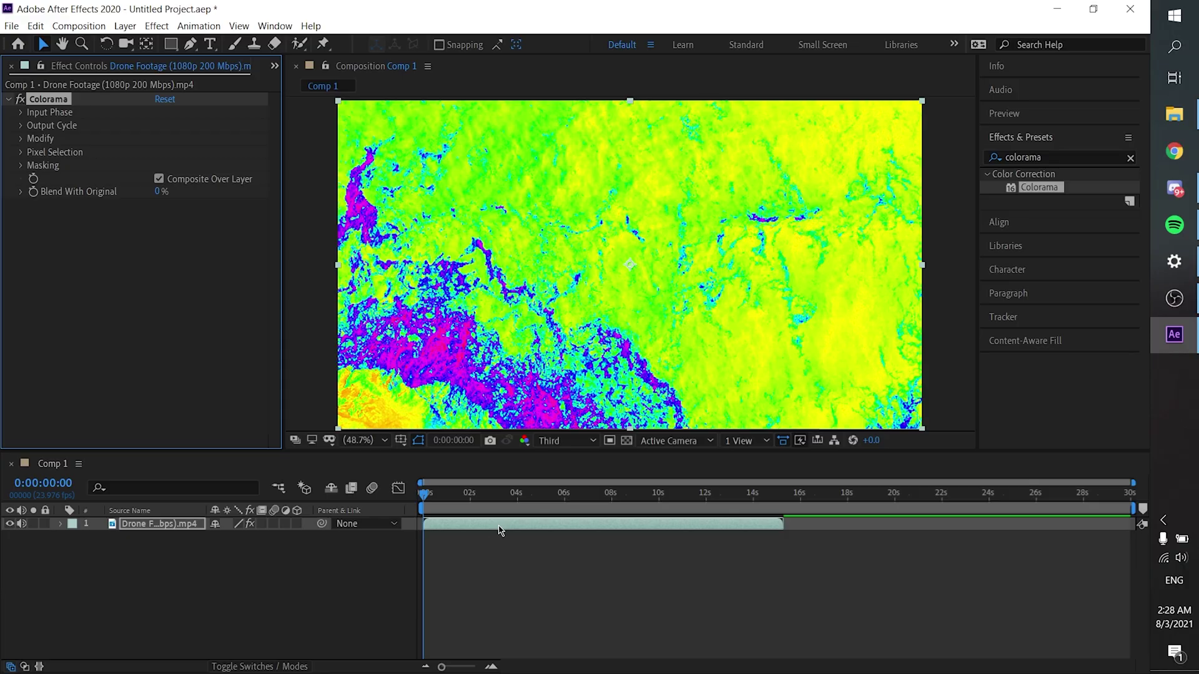
click(21, 113)
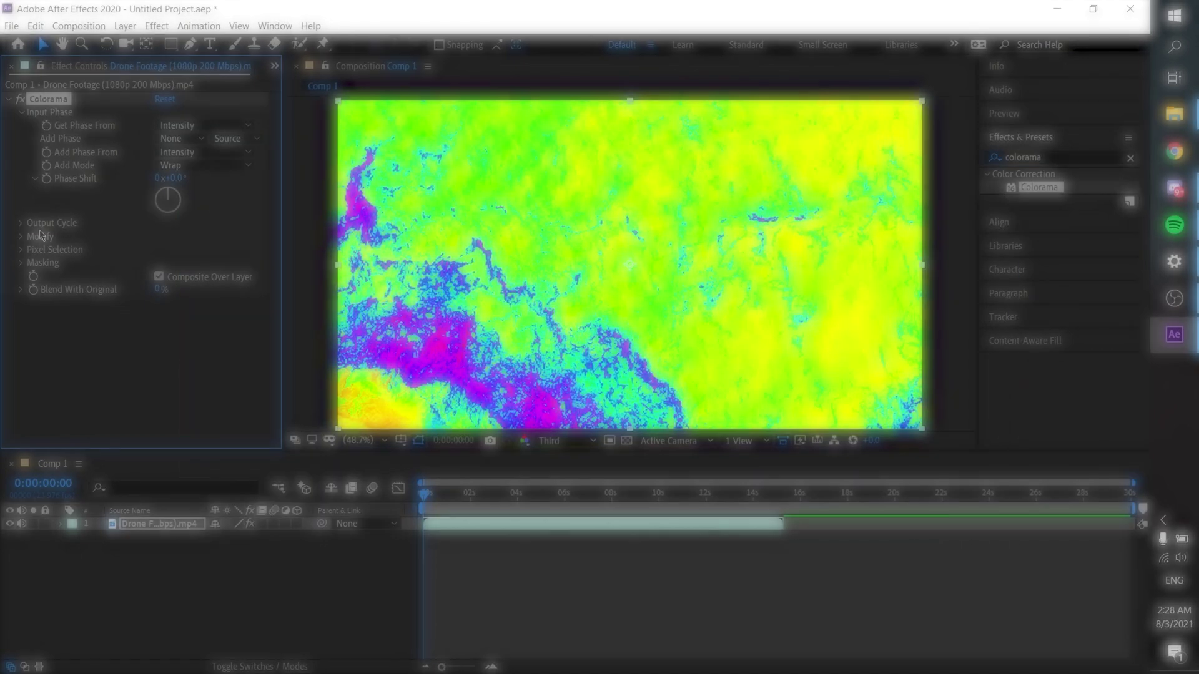
Step: Strip the yellow, green, blue and magenta points from Output Cycle, leaving only red and cyan
click(20, 223)
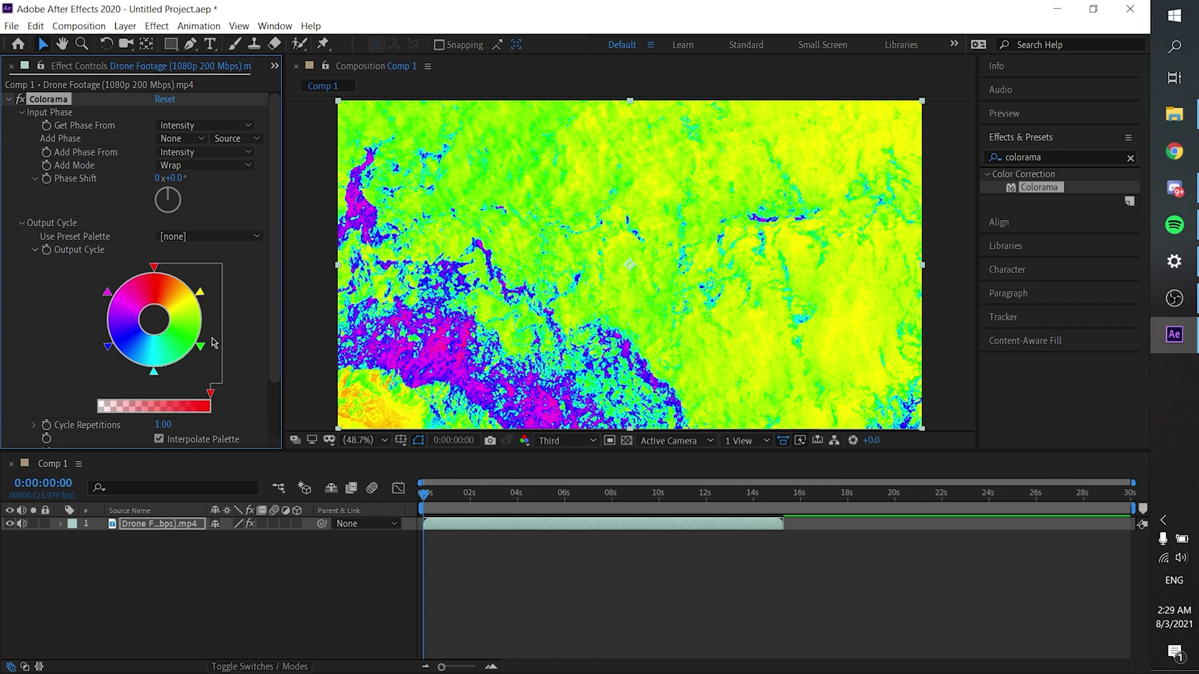
click(199, 294)
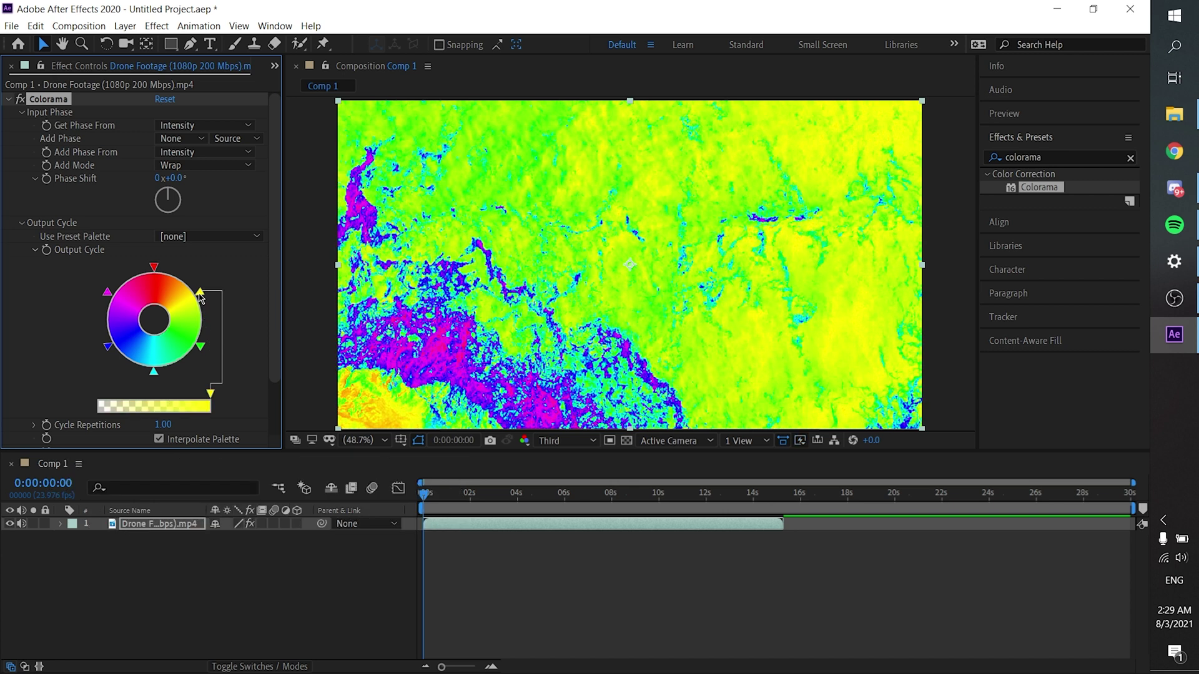
drag(200, 298, 228, 369)
mouse_move(107, 347)
mouse_down()
mouse_move(87, 363)
mouse_move(93, 356)
mouse_up()
drag(109, 292, 81, 286)
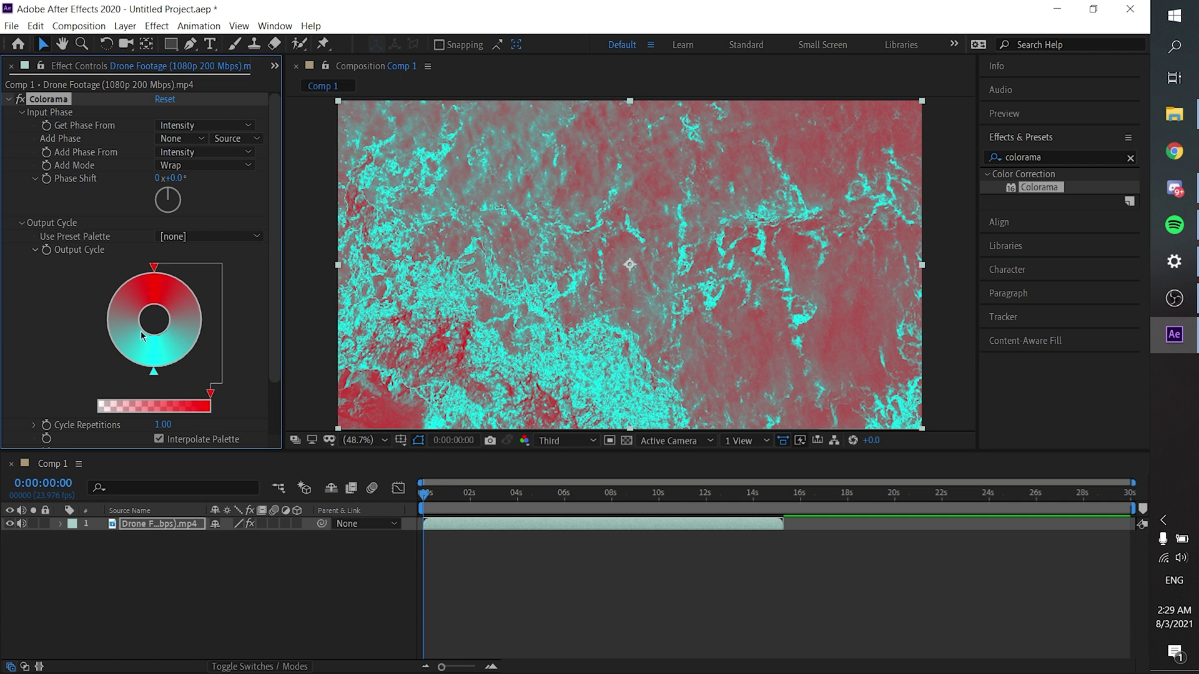
Step: Replace the palette's cyan point with pure blue
double_click(154, 377)
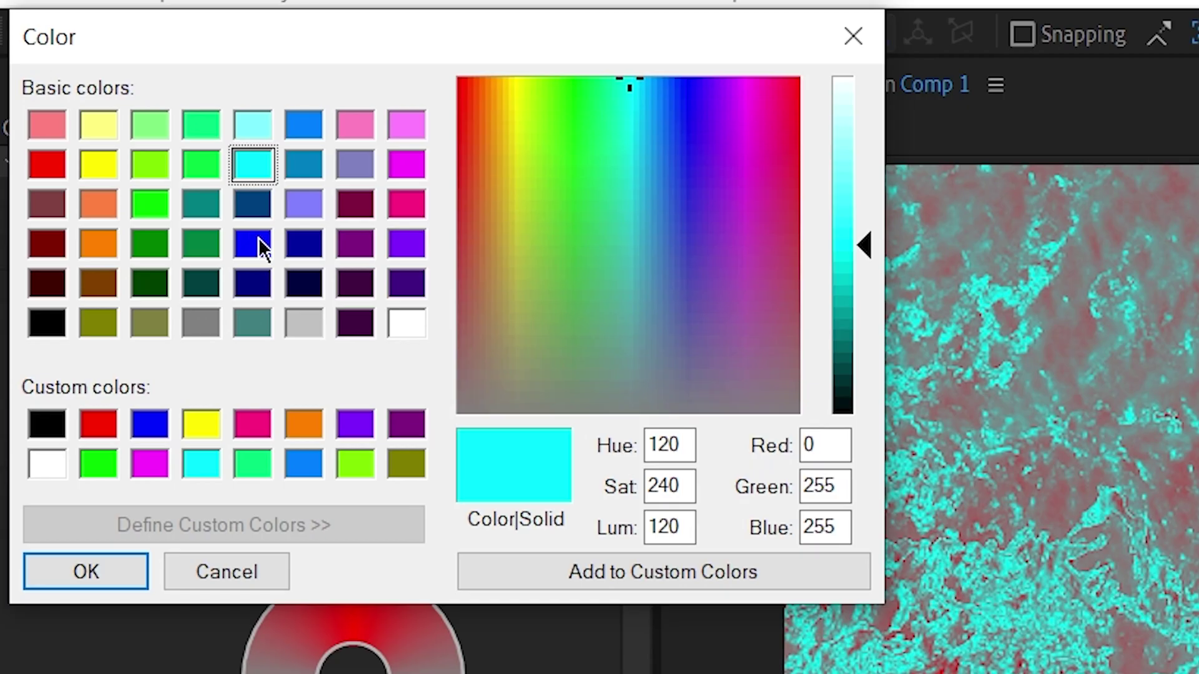
click(113, 134)
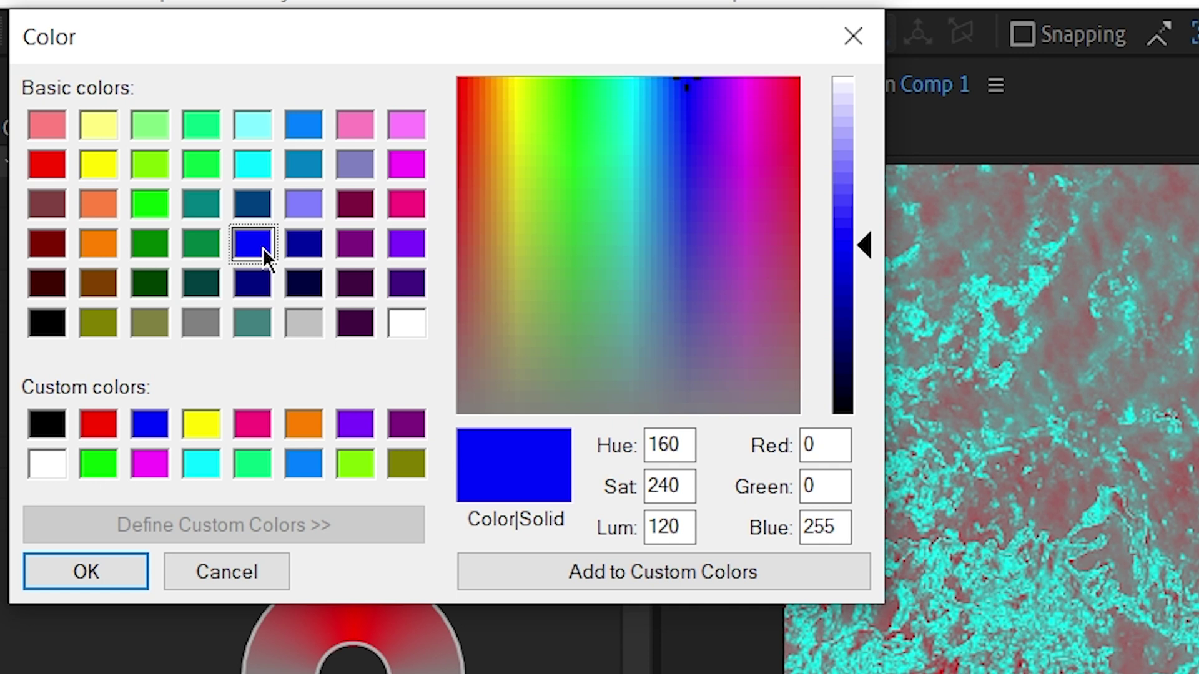
click(116, 571)
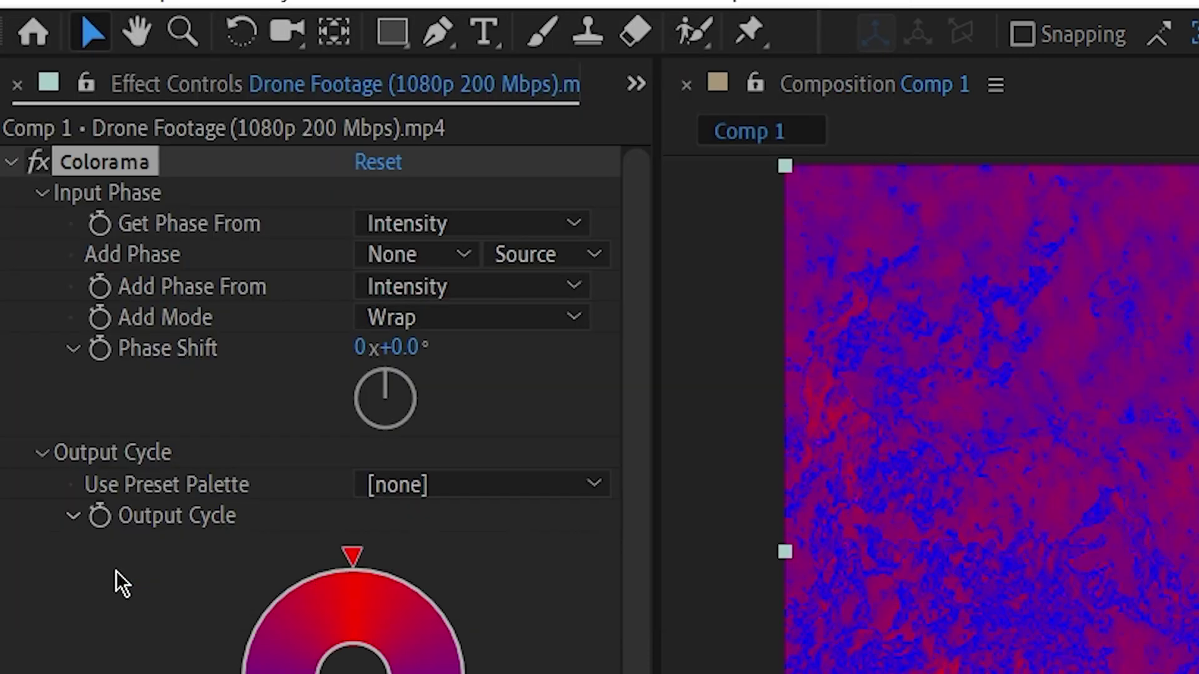
Step: Replace the red point with a bright green from the spectrum
double_click(356, 557)
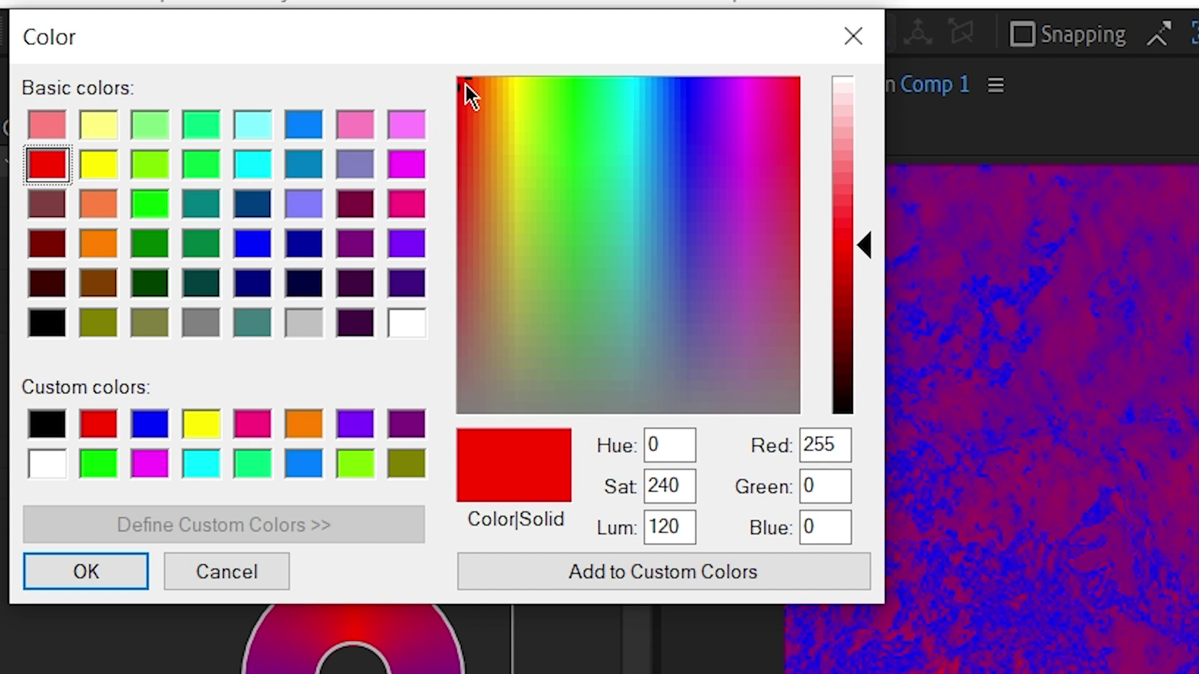
drag(465, 86, 601, 87)
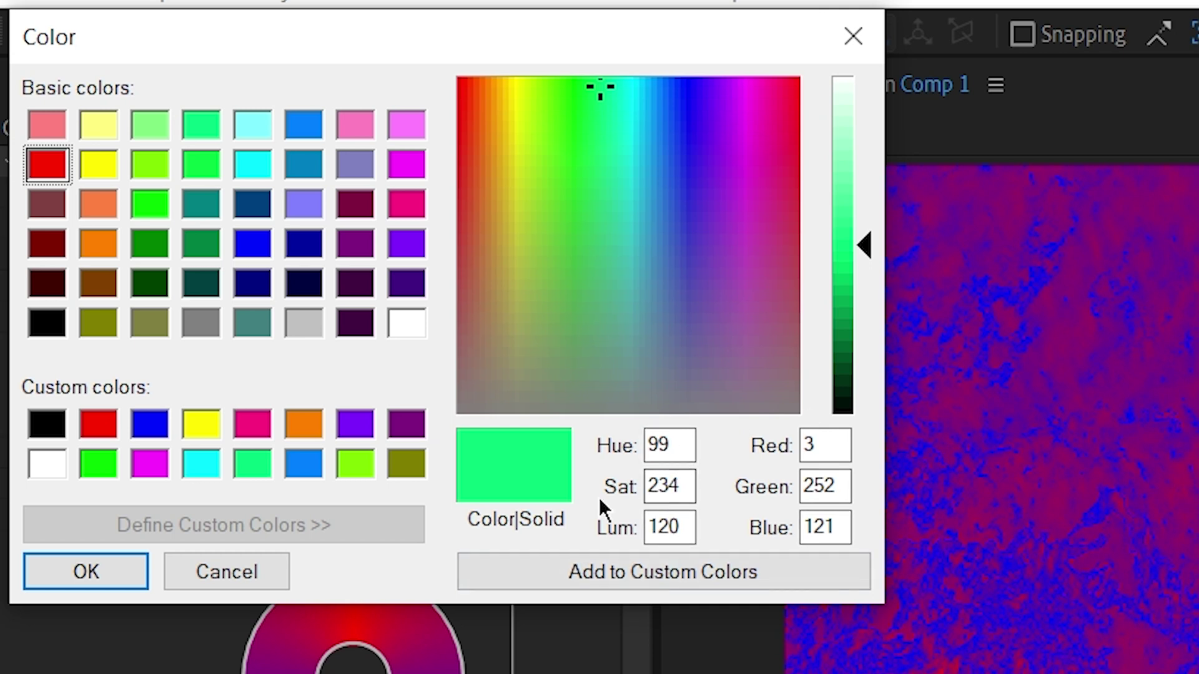
click(92, 581)
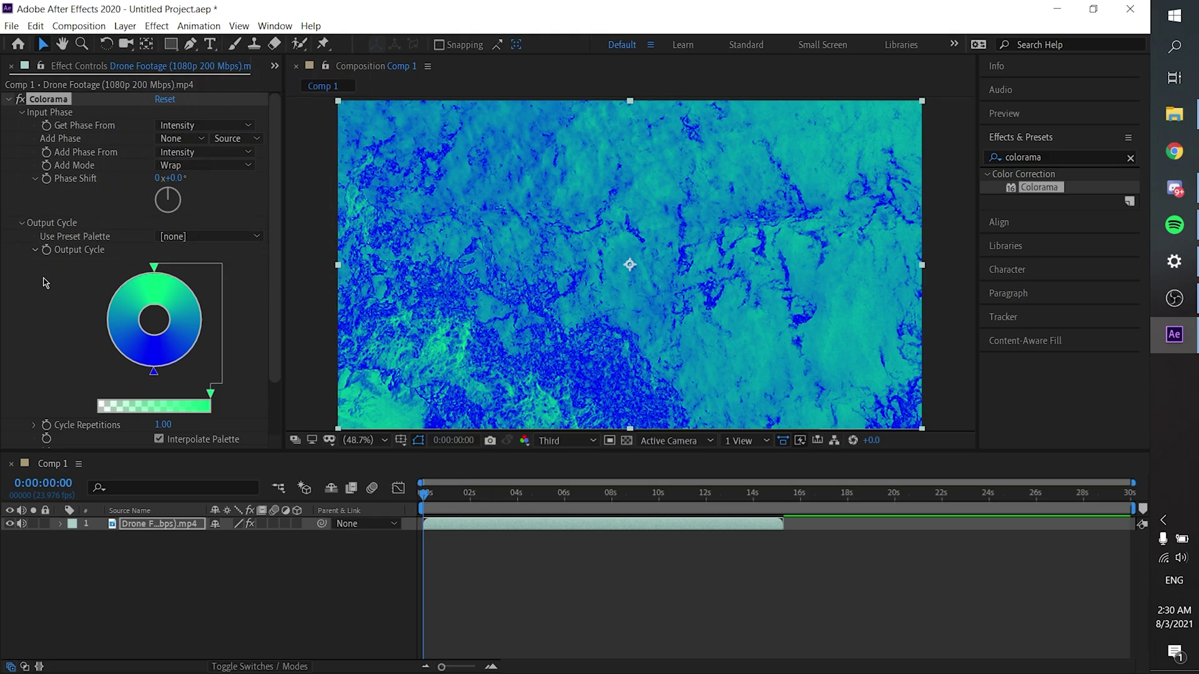
click(439, 495)
Step: Preview the blue–green footage and expose Effects > Colorama > Input Phase > Phase Shift on the layer
drag(454, 501, 570, 505)
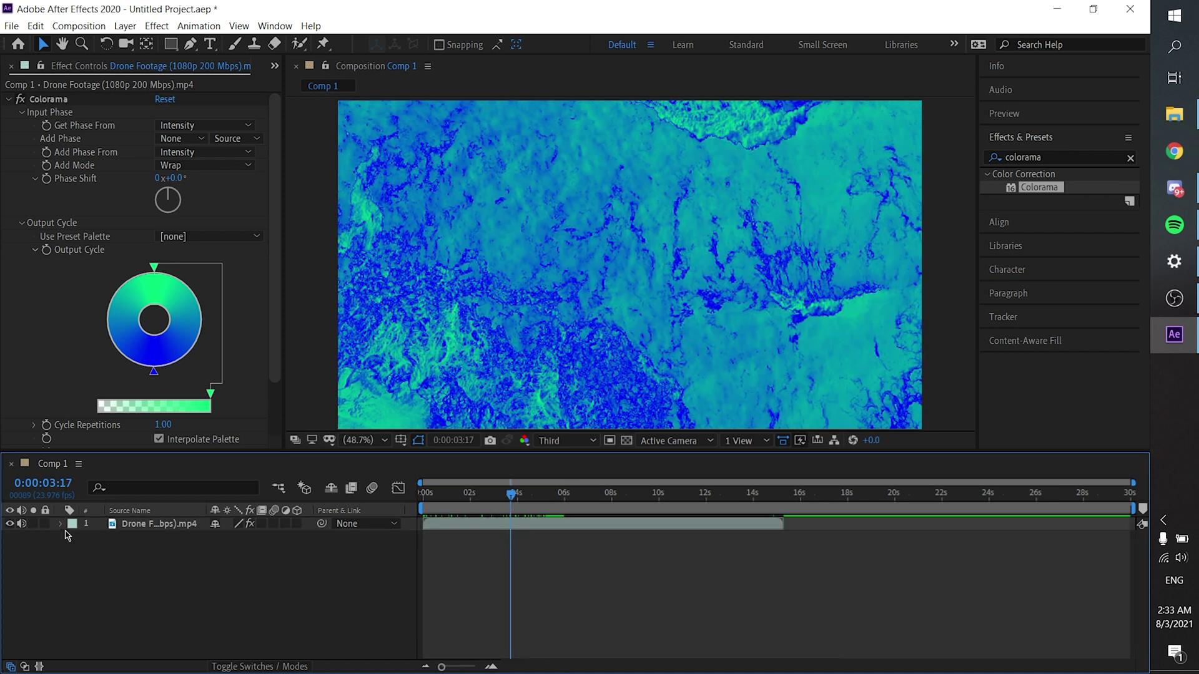
click(61, 525)
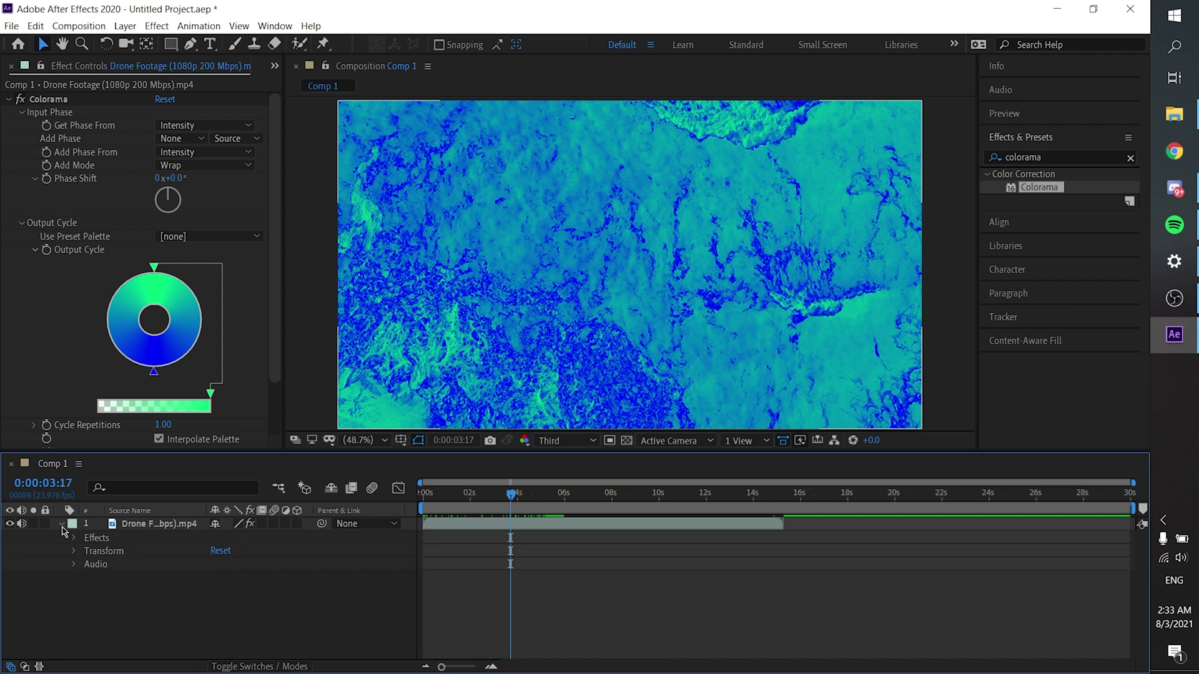
click(74, 539)
click(87, 551)
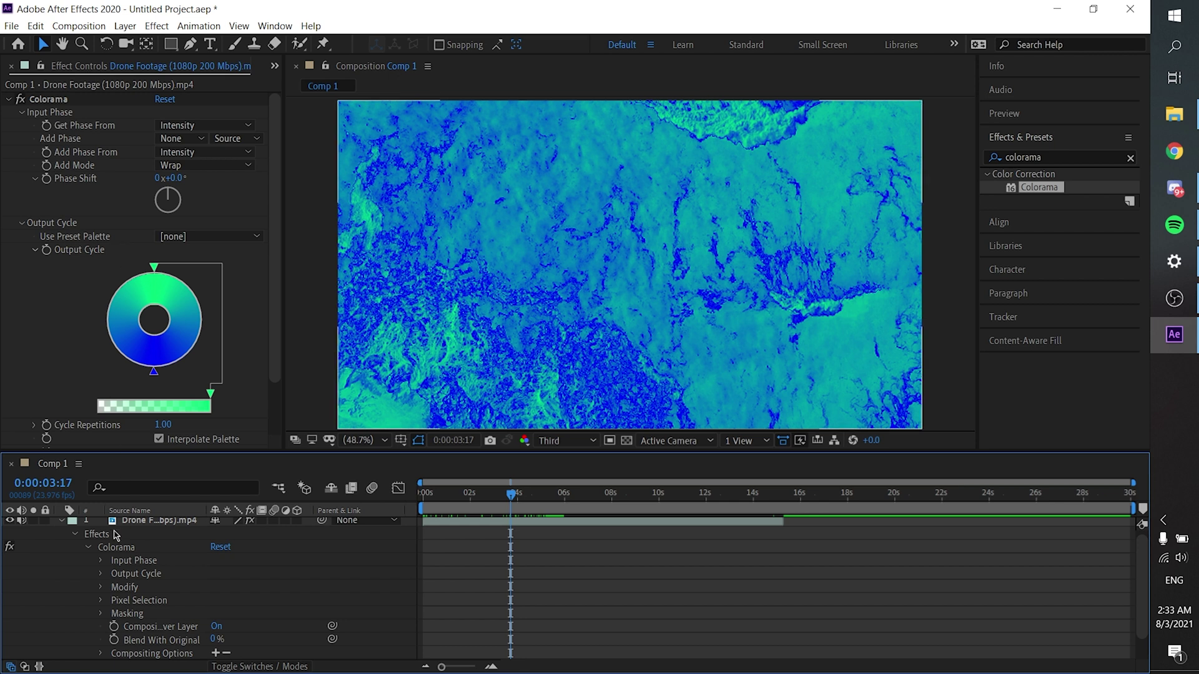
click(100, 560)
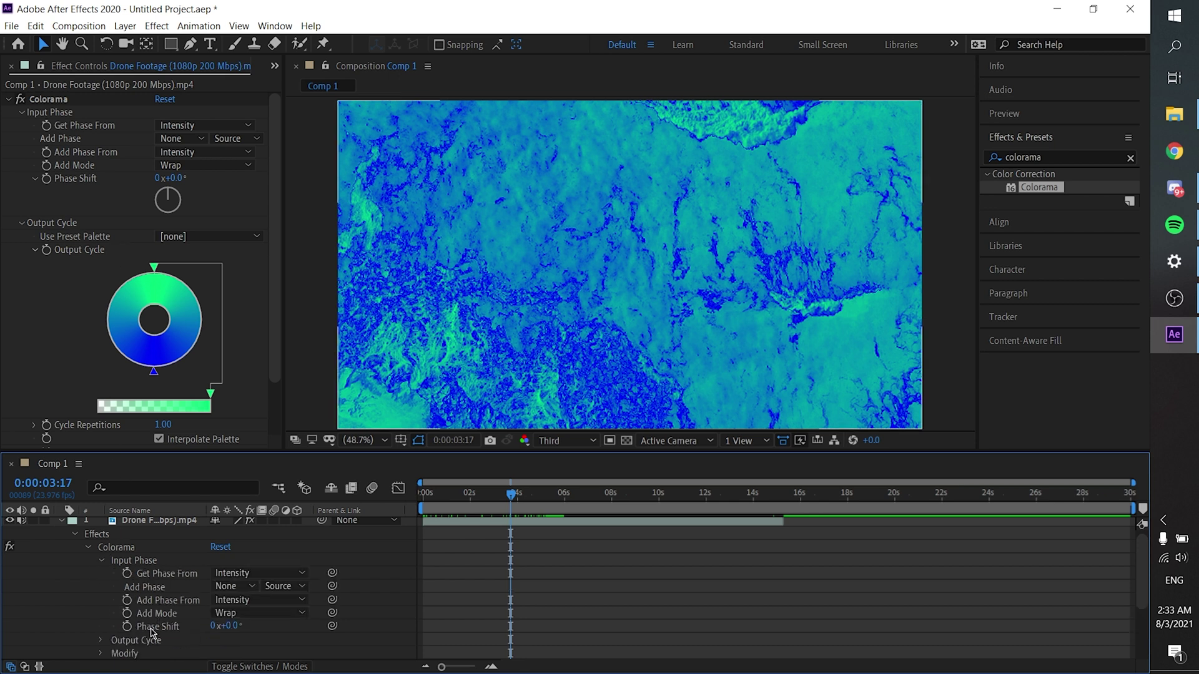
Step: Return the current time indicator to the clip's first frame
drag(512, 493, 430, 498)
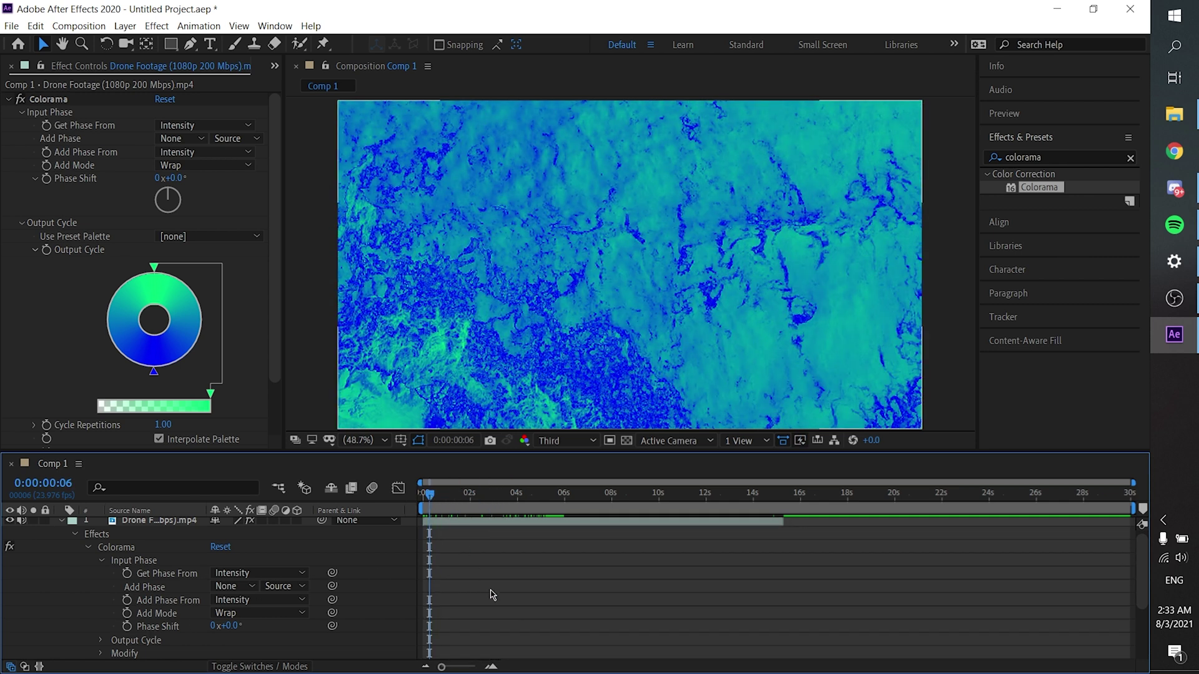
key(=)
key(=)
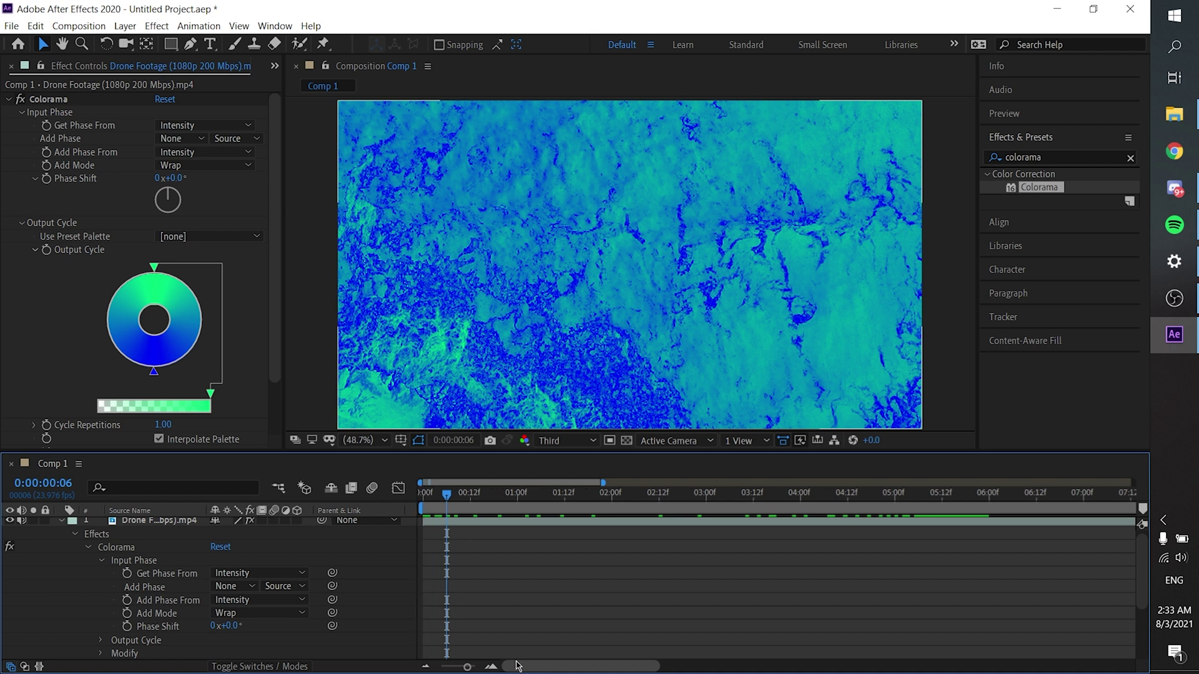
click(429, 497)
drag(428, 497, 424, 496)
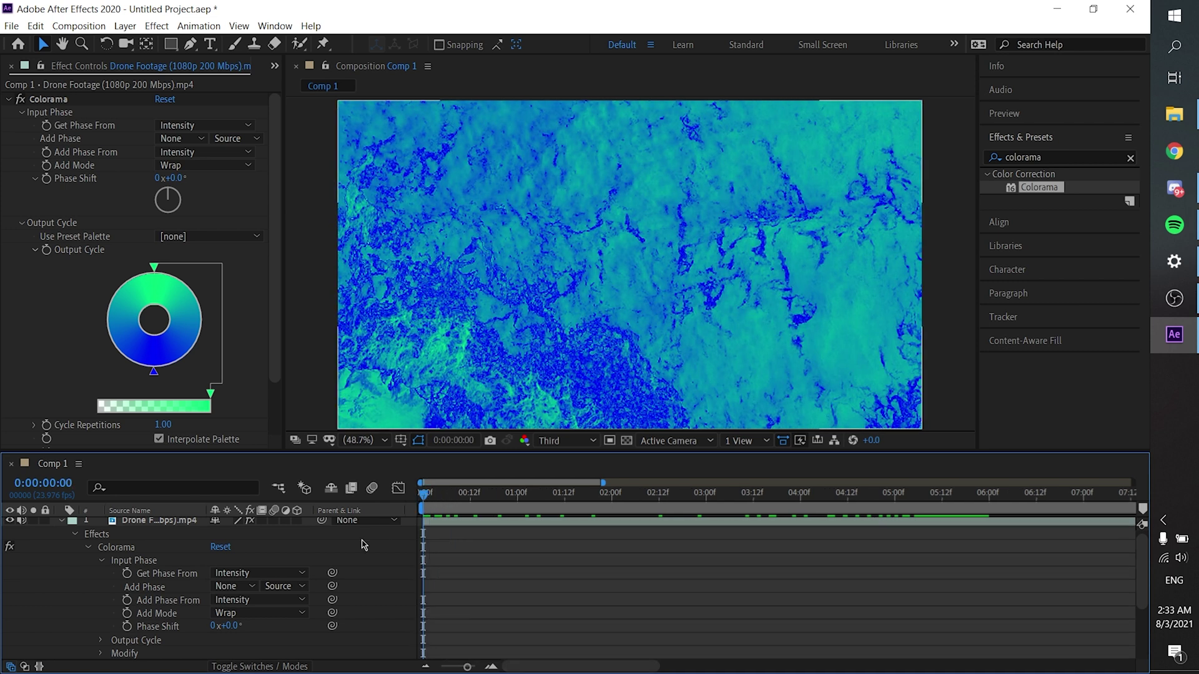
Step: Set a Phase Shift keyframe at 0:00:00:00 and jump the current time to about 13:22
click(131, 626)
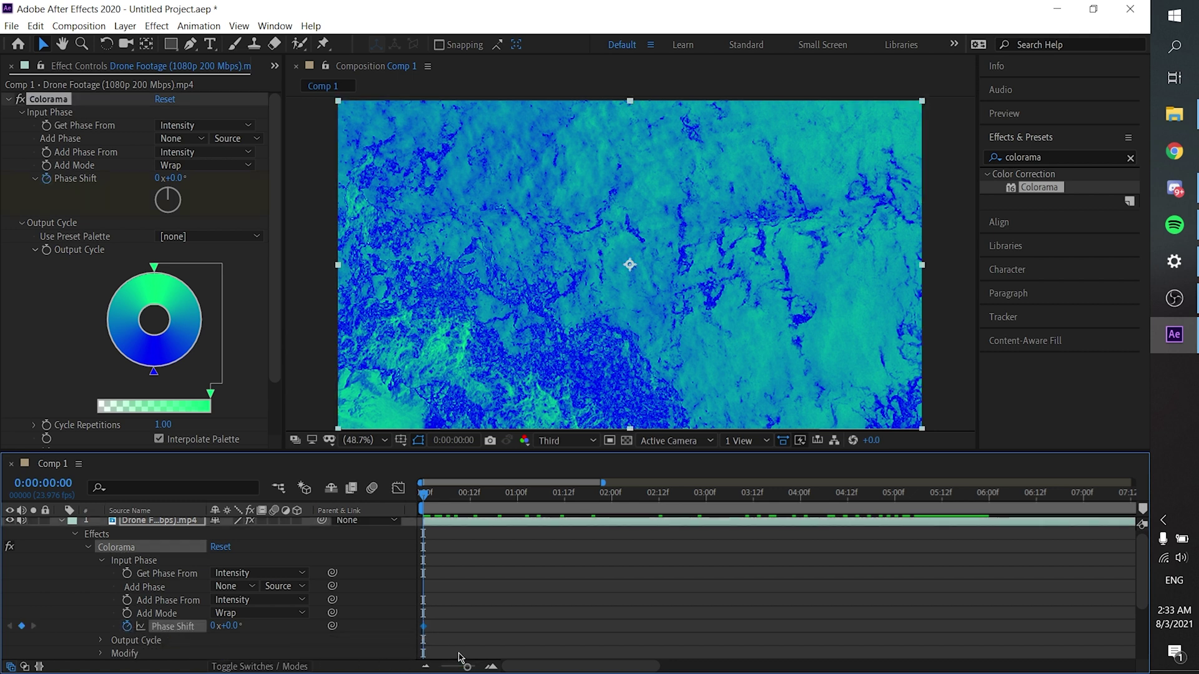
drag(465, 666, 441, 666)
click(751, 496)
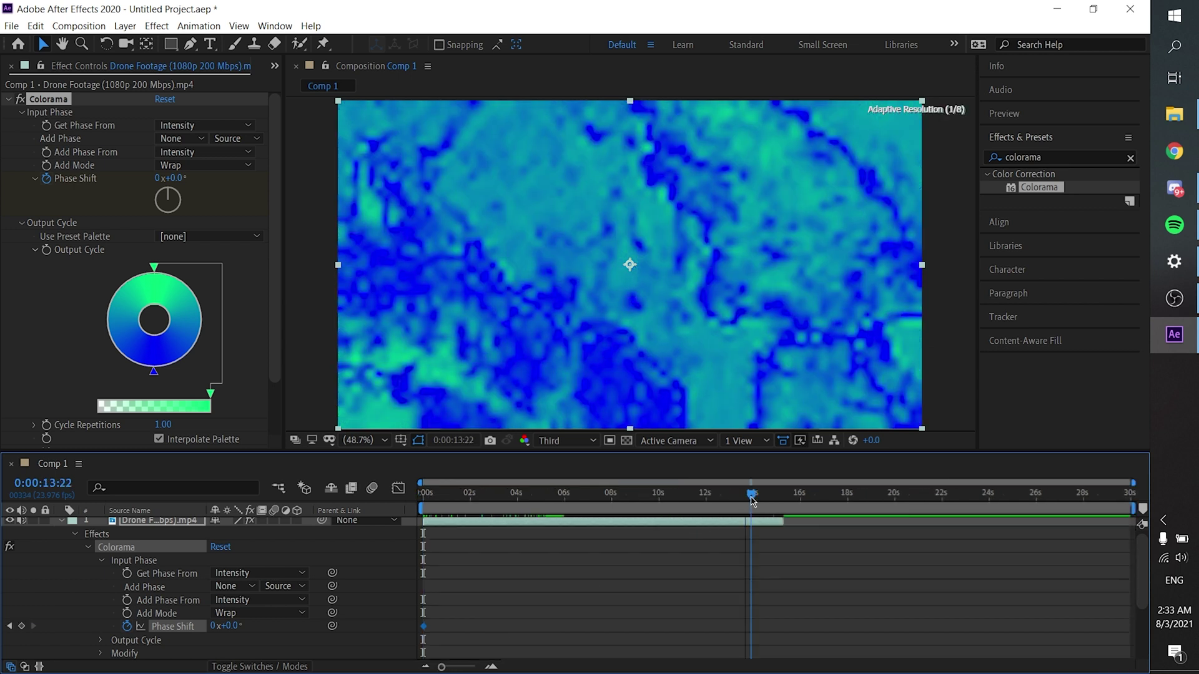
key(=)
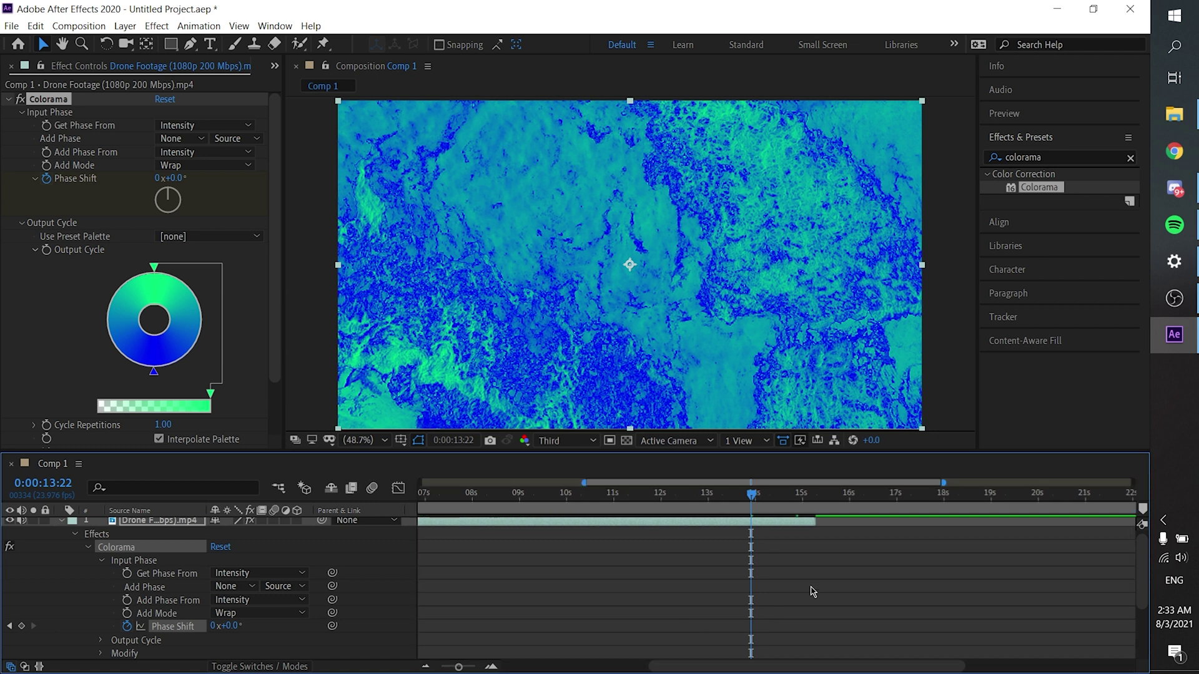
key(=)
Step: Position the current time indicator exactly at 0:00:15:06
drag(755, 494, 872, 505)
key(=)
key(=)
key(=)
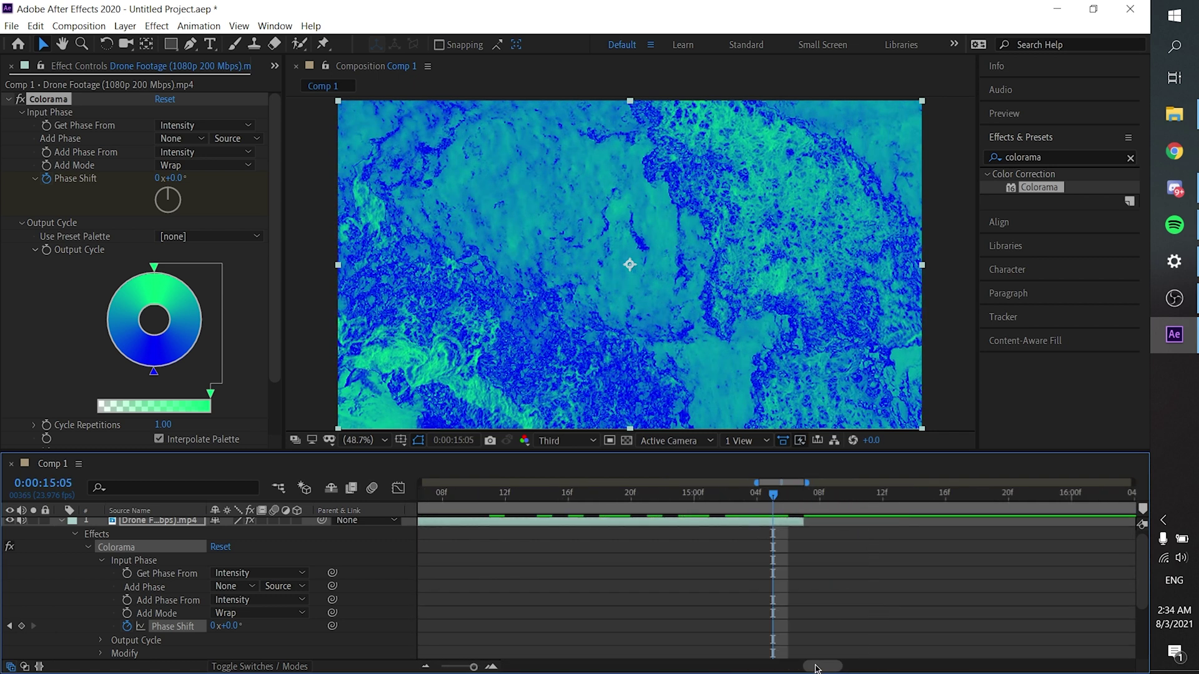
drag(816, 669, 817, 669)
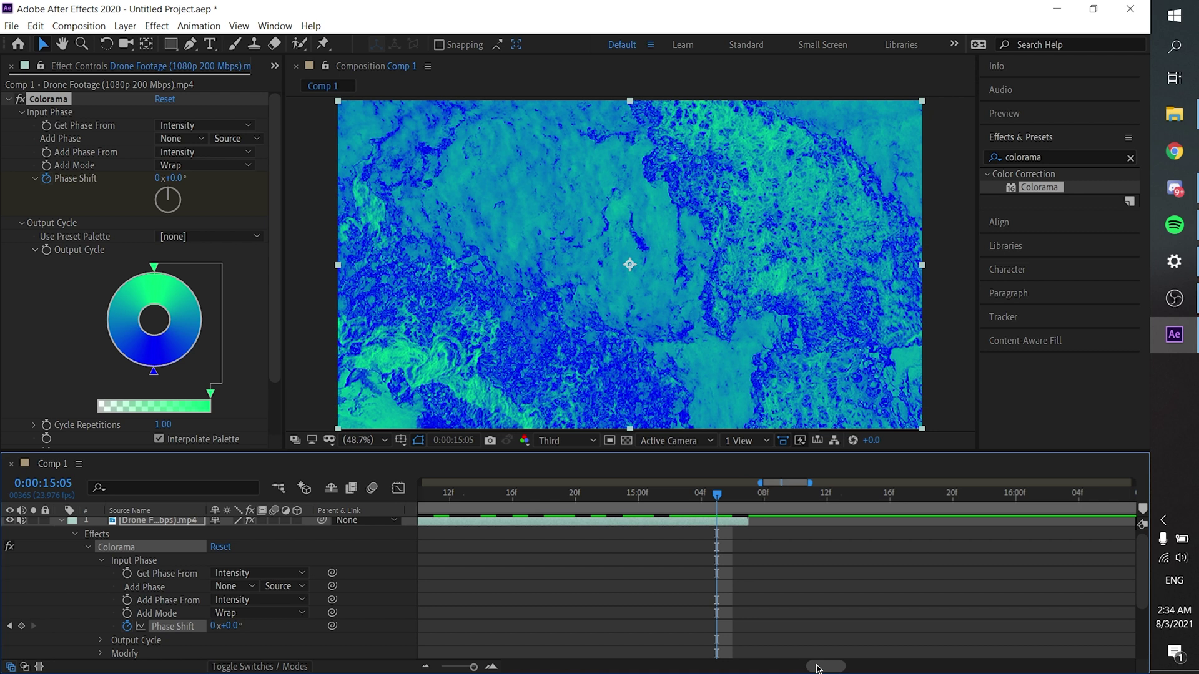
click(733, 497)
key(=)
click(759, 497)
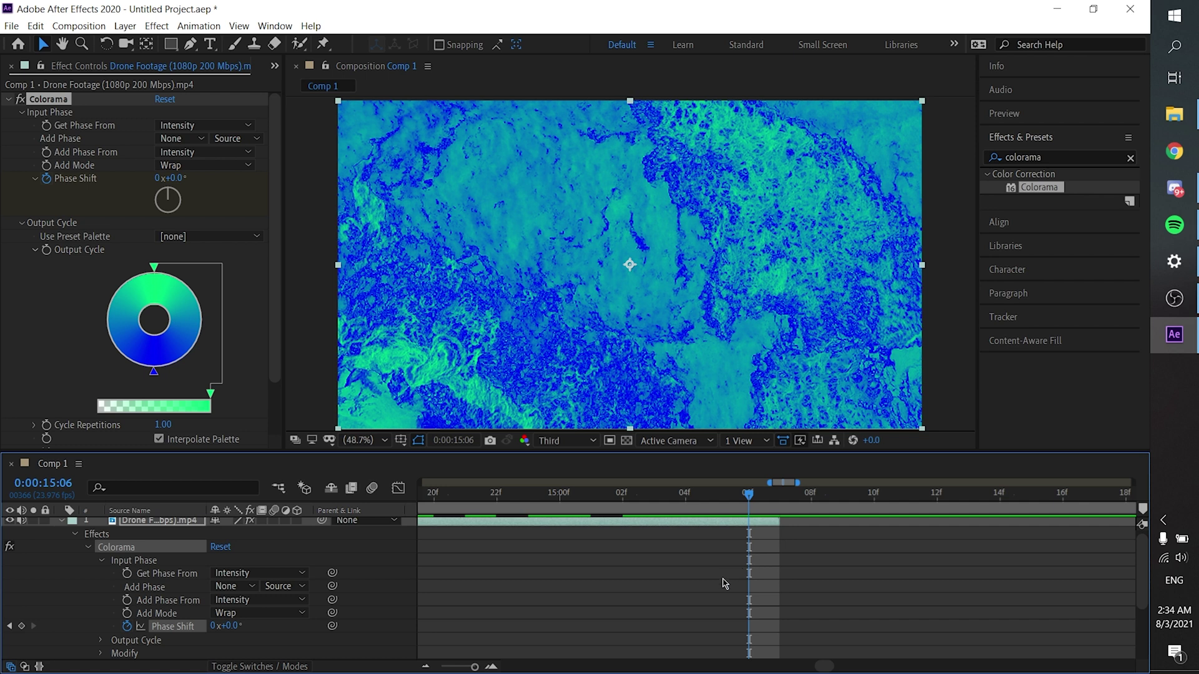
click(768, 500)
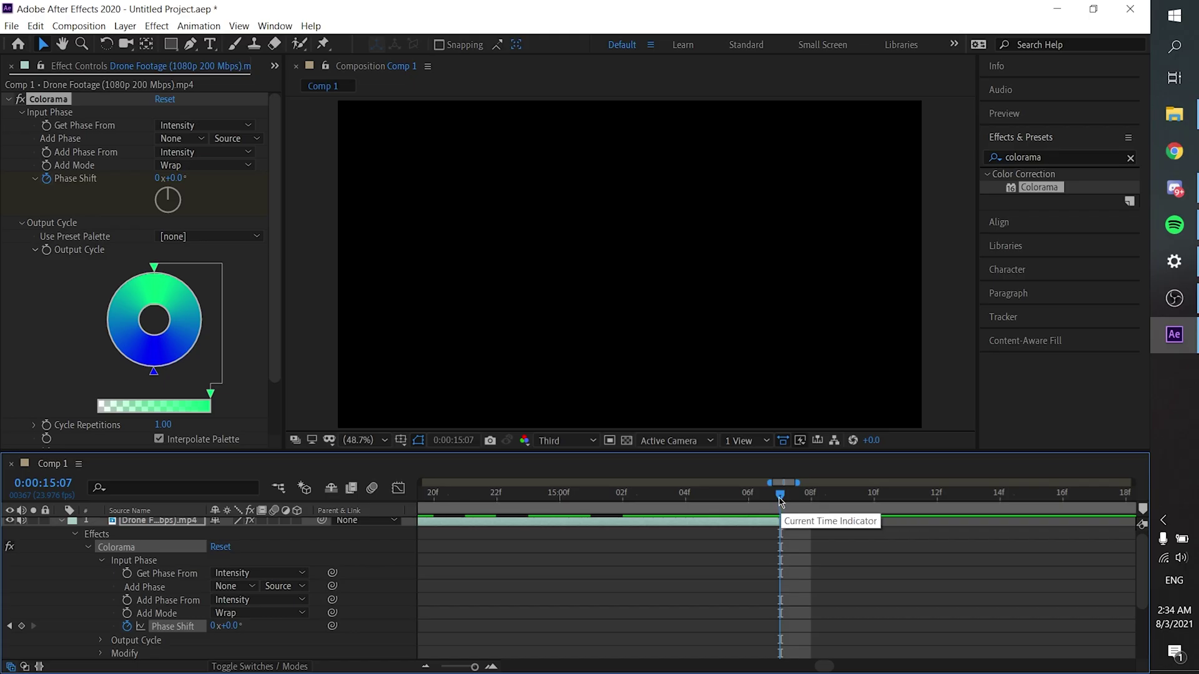
drag(311, 238, 144, 237)
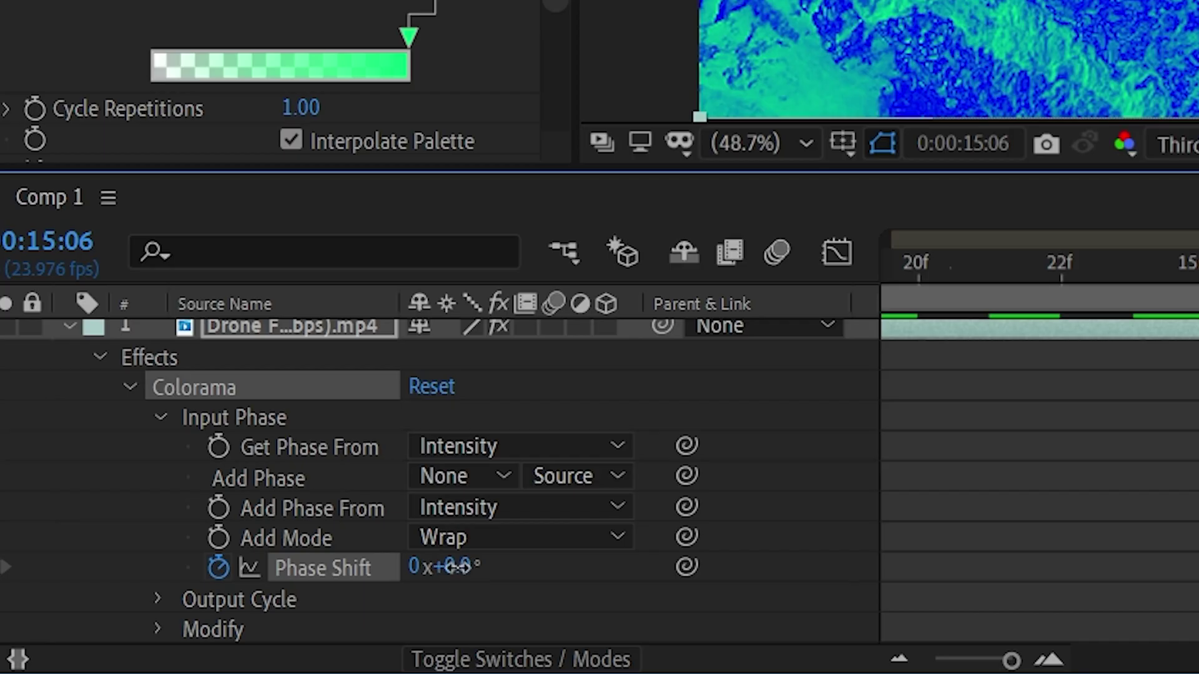
Step: Add a Phase Shift keyframe at 15:06 by scrubbing its value, then undo the overshoot
drag(233, 626, 254, 626)
drag(510, 567, 743, 566)
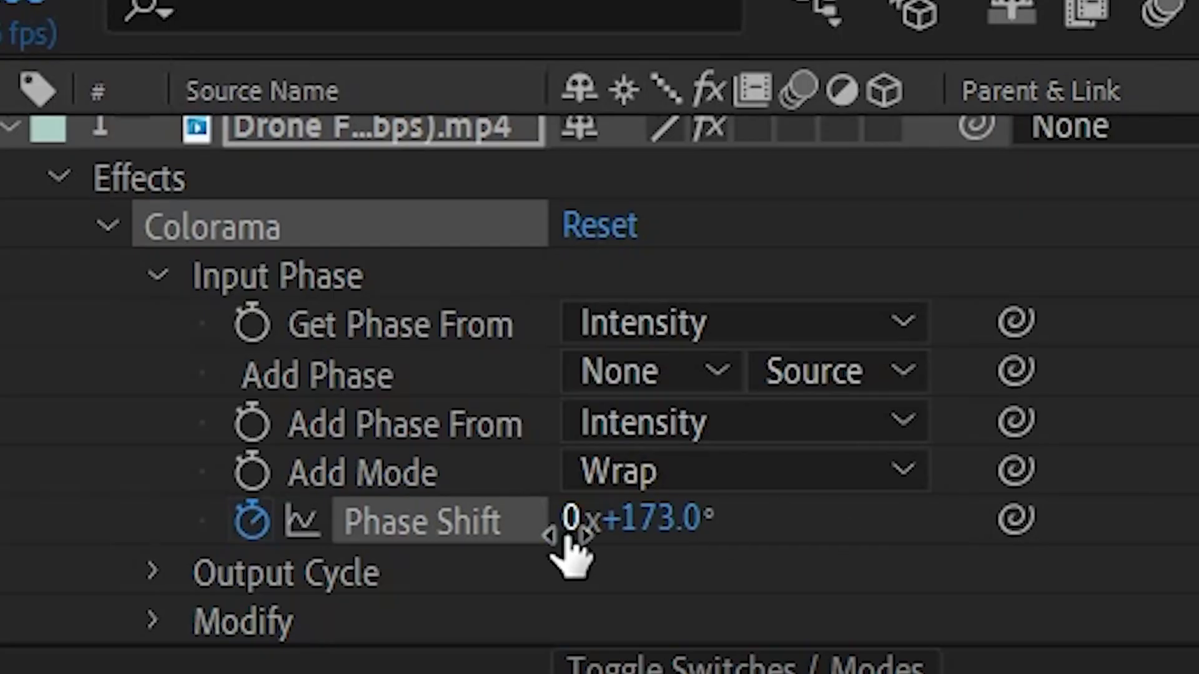
drag(564, 533, 576, 525)
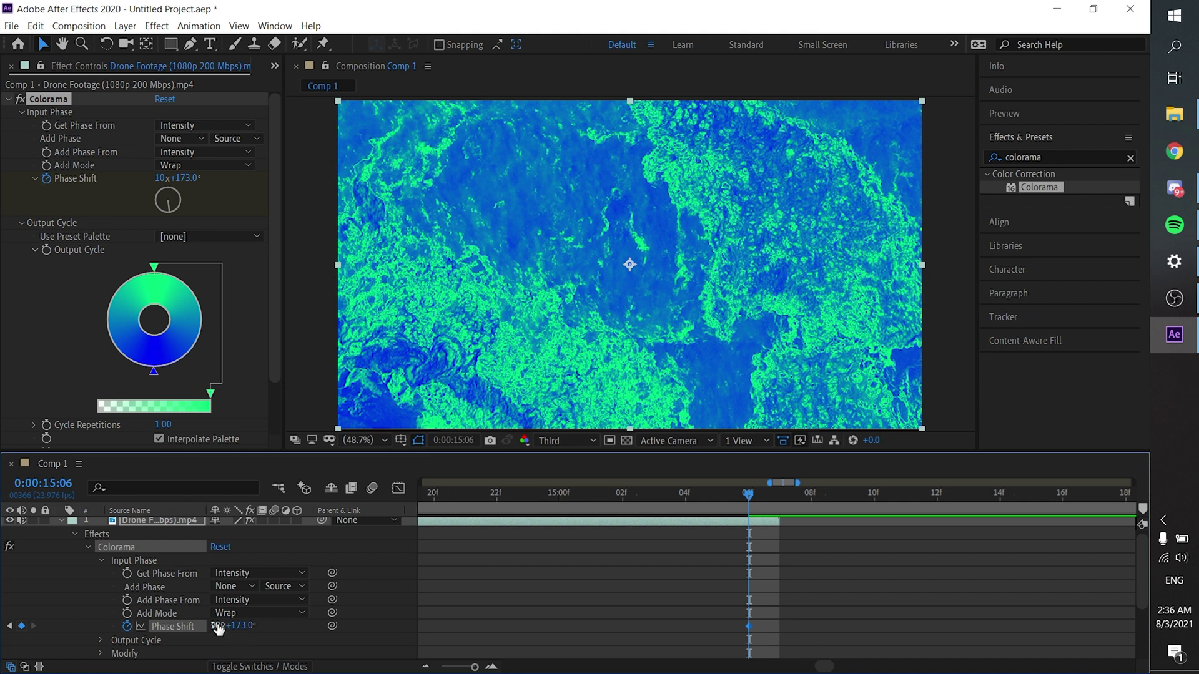
mouse_move(218, 629)
mouse_down()
mouse_move(234, 667)
mouse_move(223, 628)
mouse_up()
key(ctrl+z)
Step: Set the 15:06 Phase Shift keyframe to 3x+200.0°
key(minus)
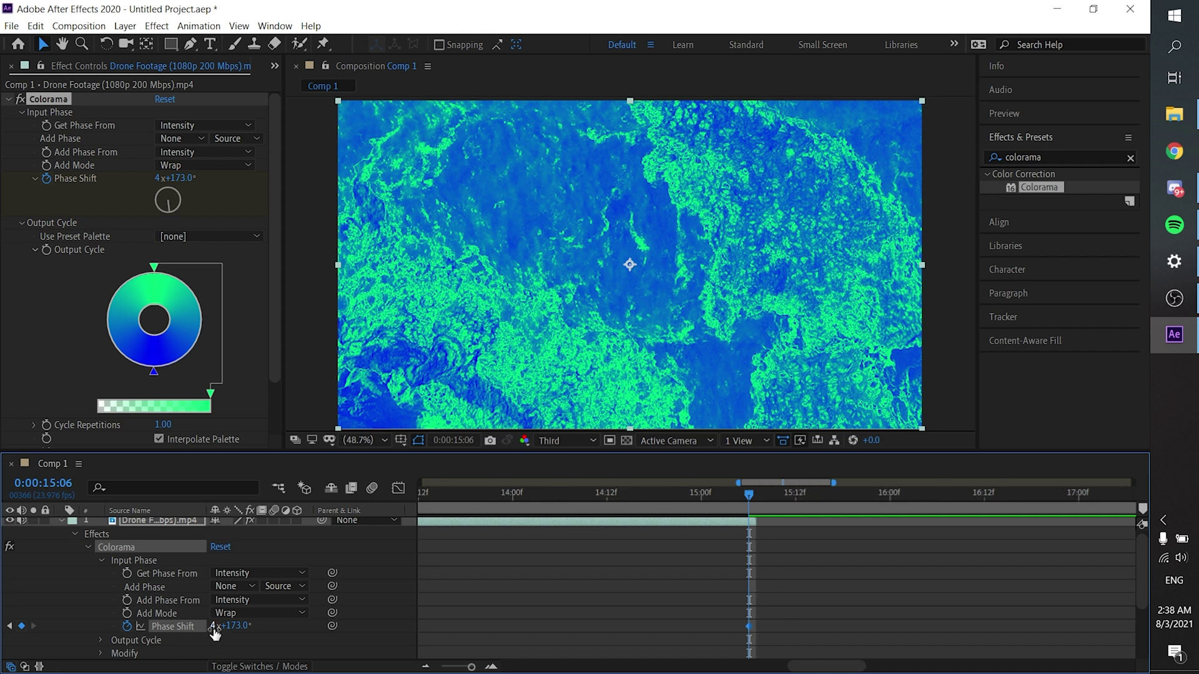
key(minus)
key(minus)
key(minus)
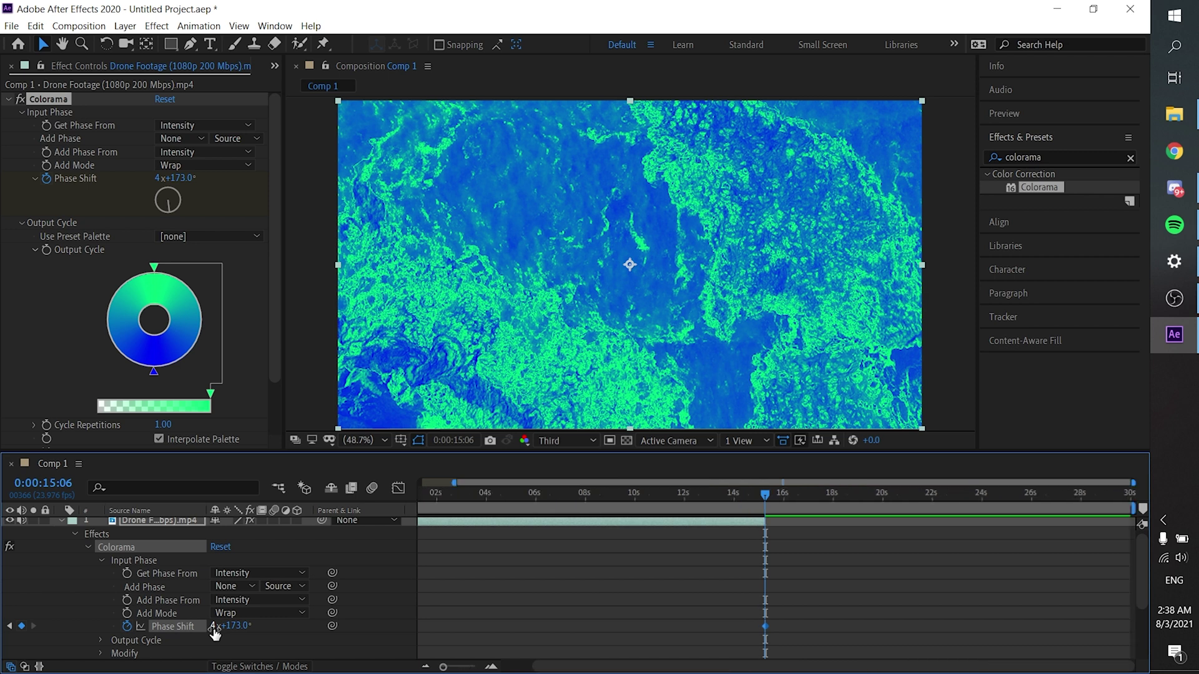
click(214, 626)
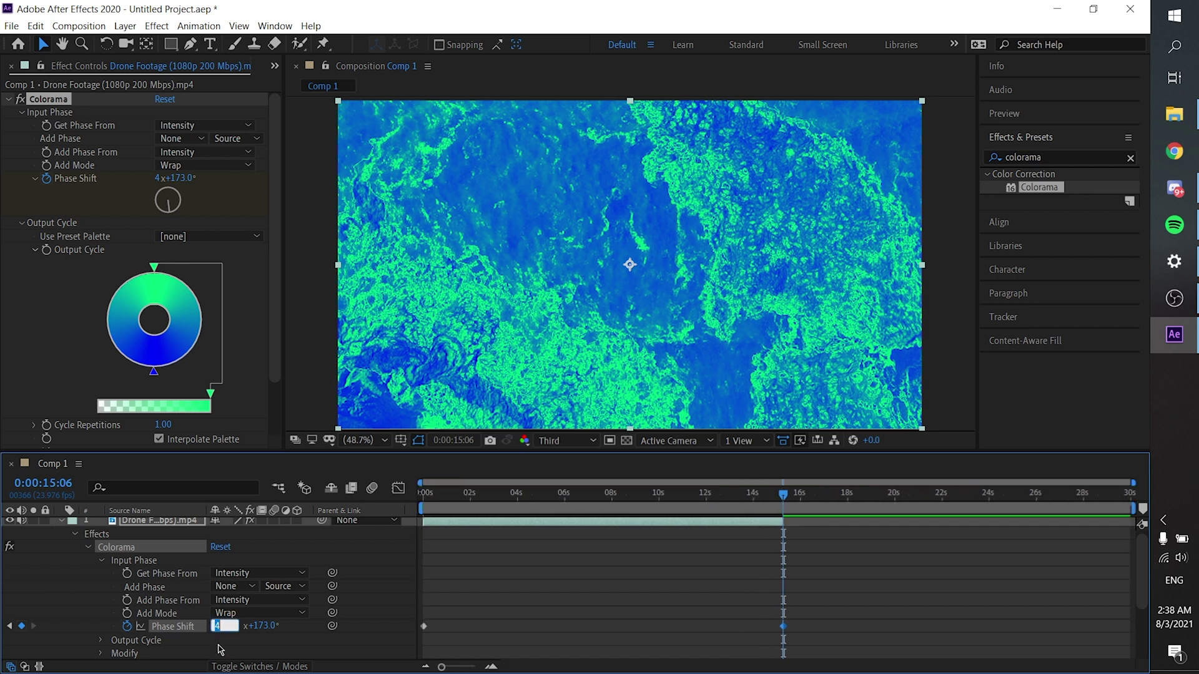
text(3)
key(Return)
drag(236, 632, 271, 634)
click(232, 626)
text(200)
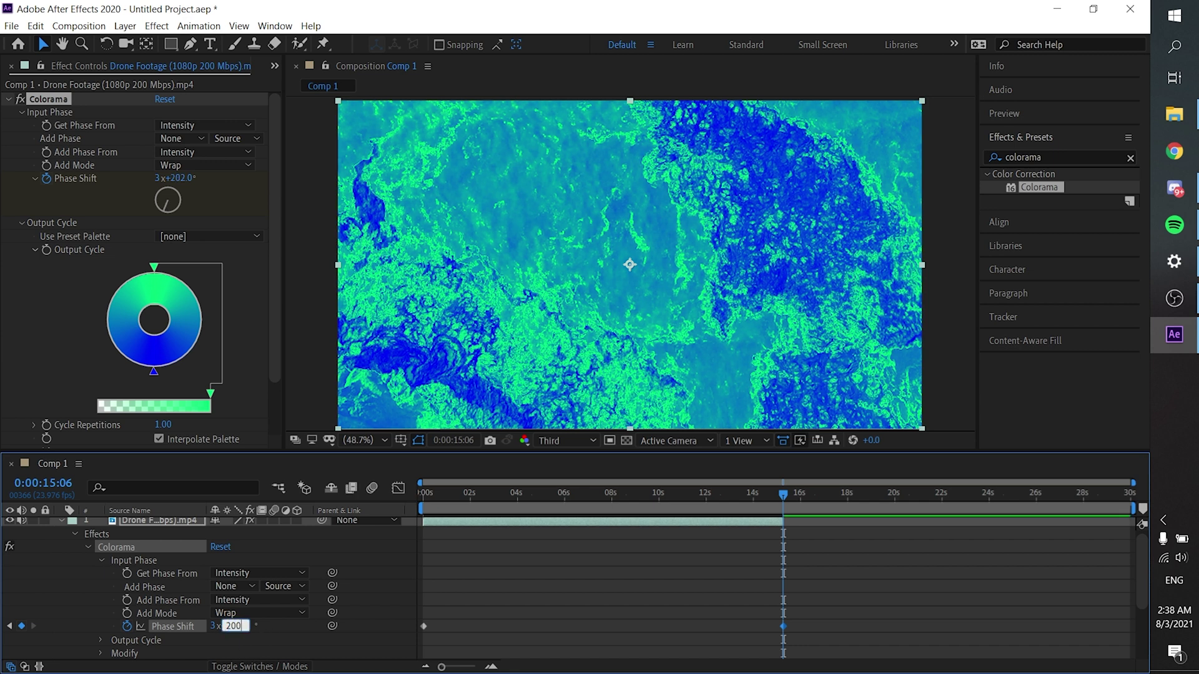
key(Return)
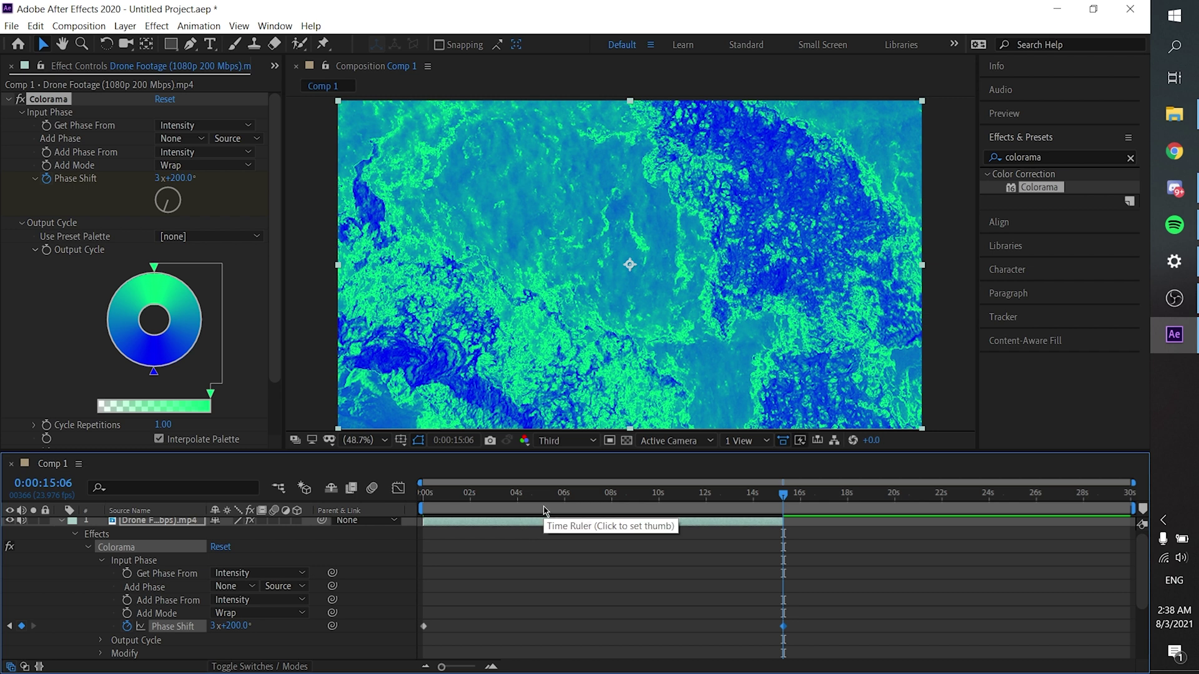
Step: Preview the colour animation from the first frame
click(452, 507)
drag(446, 507, 424, 507)
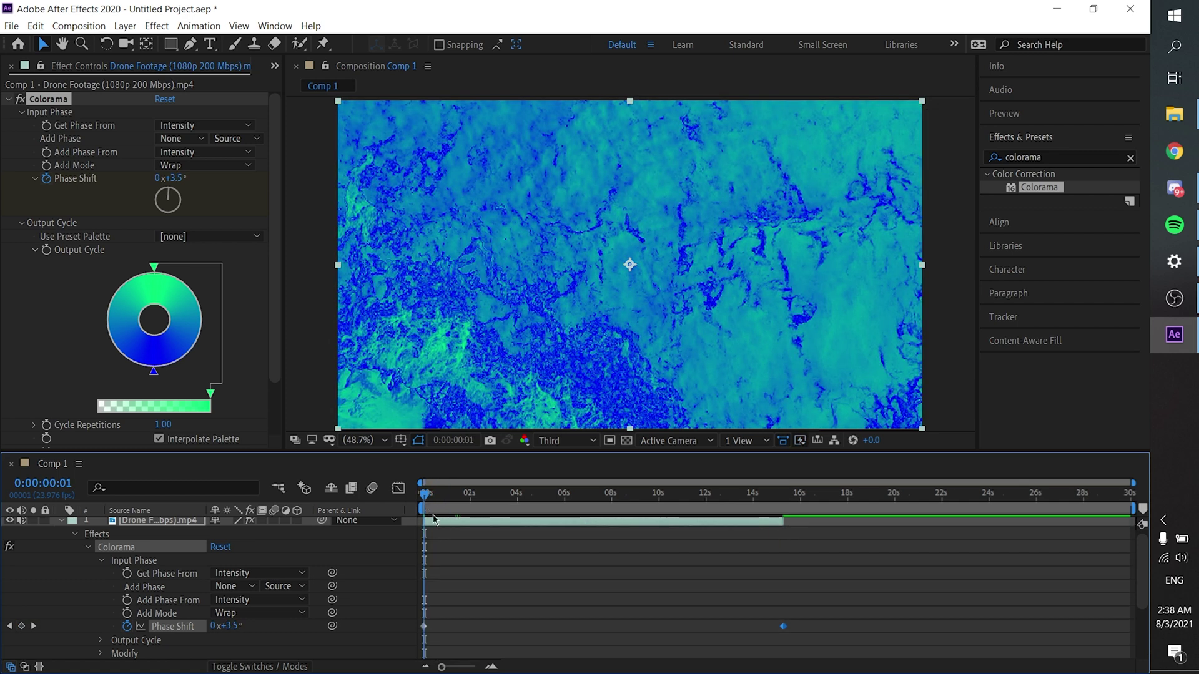
key(space)
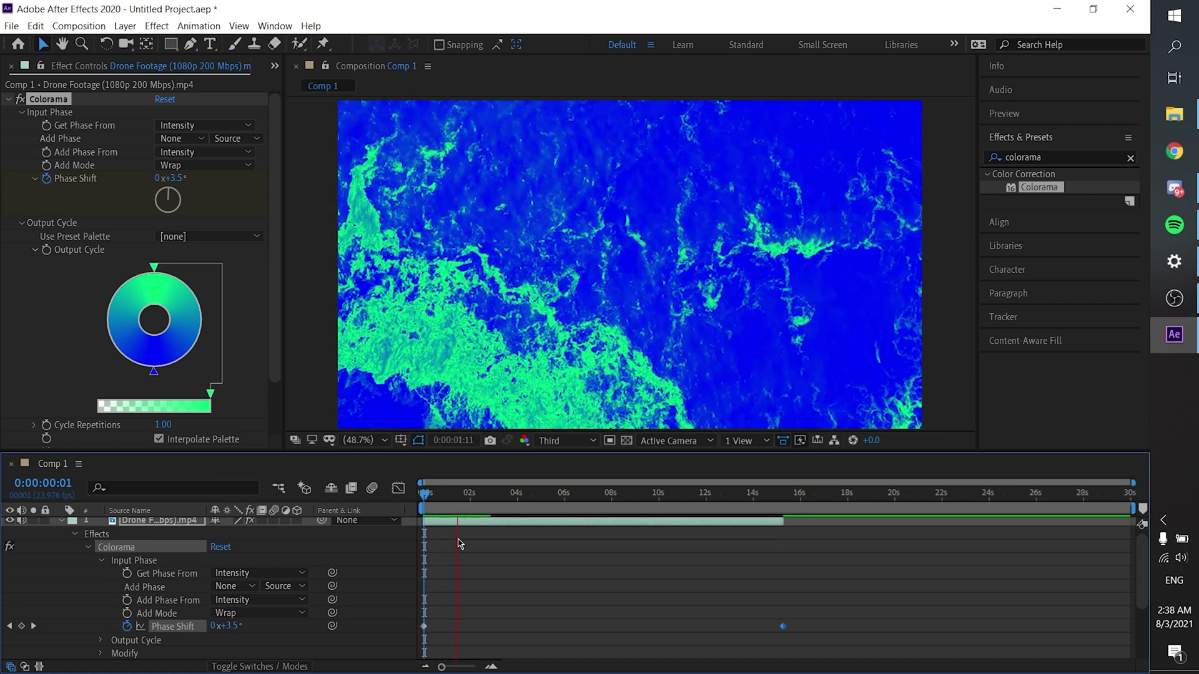